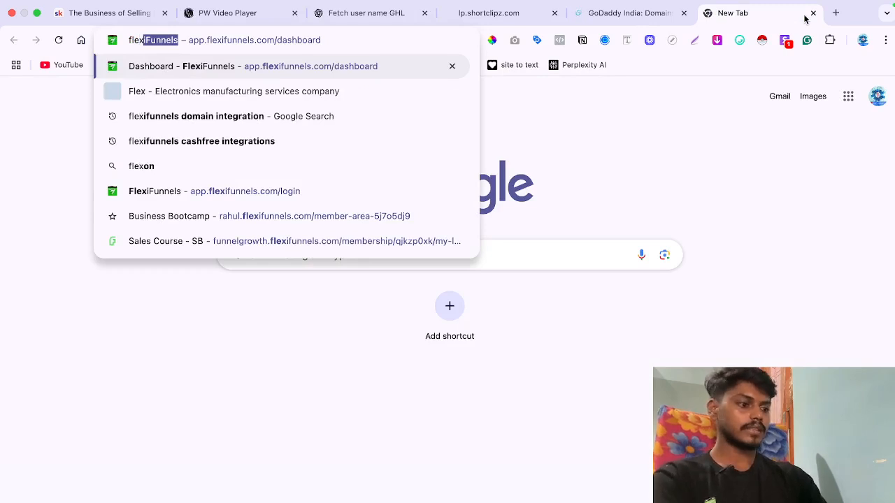
Open the domain settings in FlexiFunnels and add flex.yourdzinr.com as a new domain
key(Return)
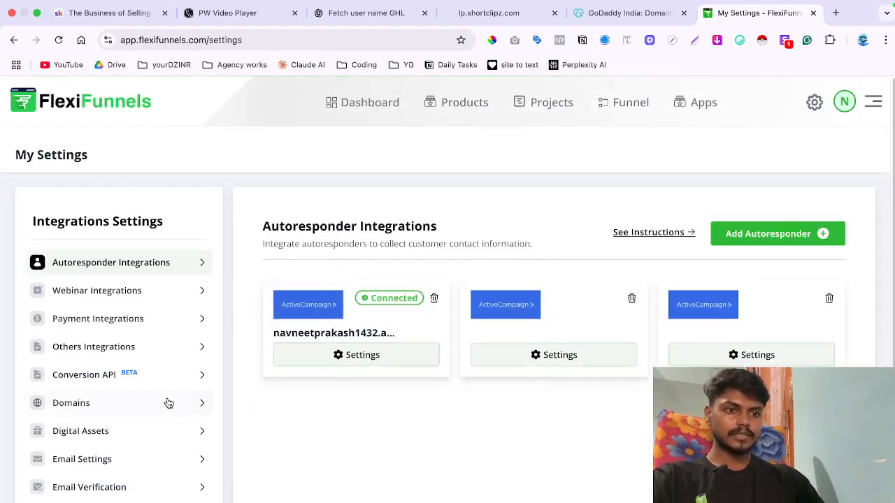
click(168, 403)
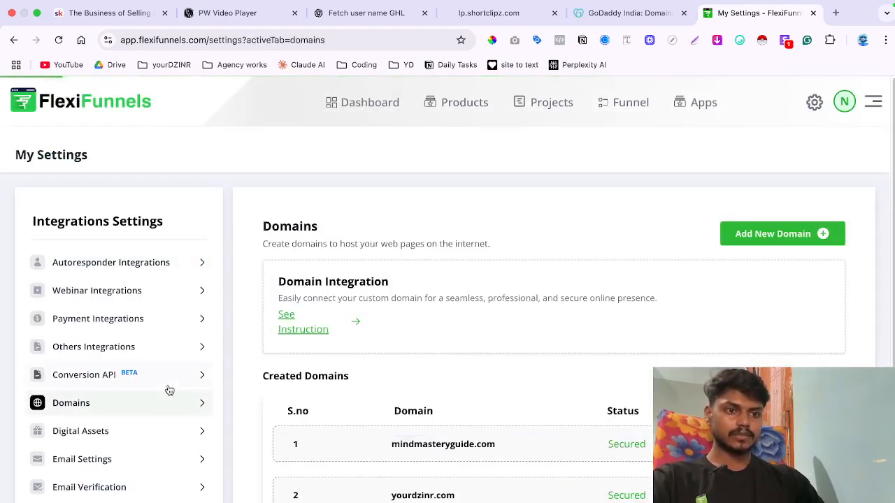
click(795, 240)
click(429, 292)
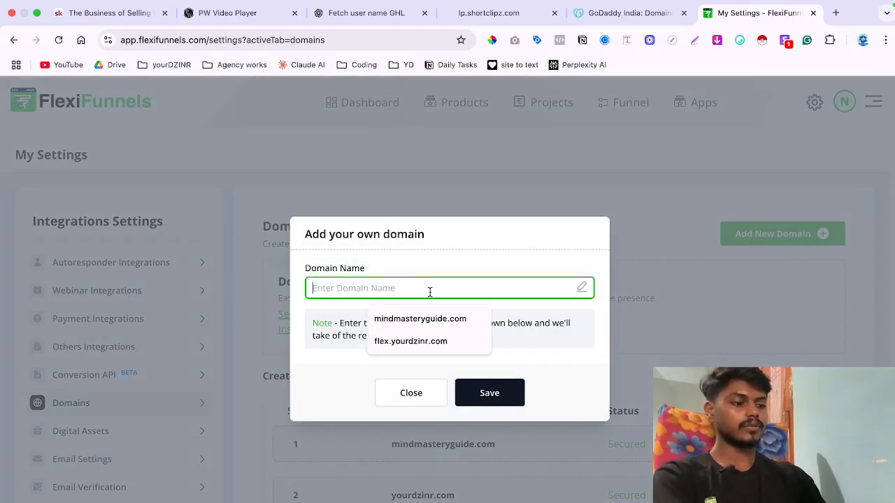
click(410, 341)
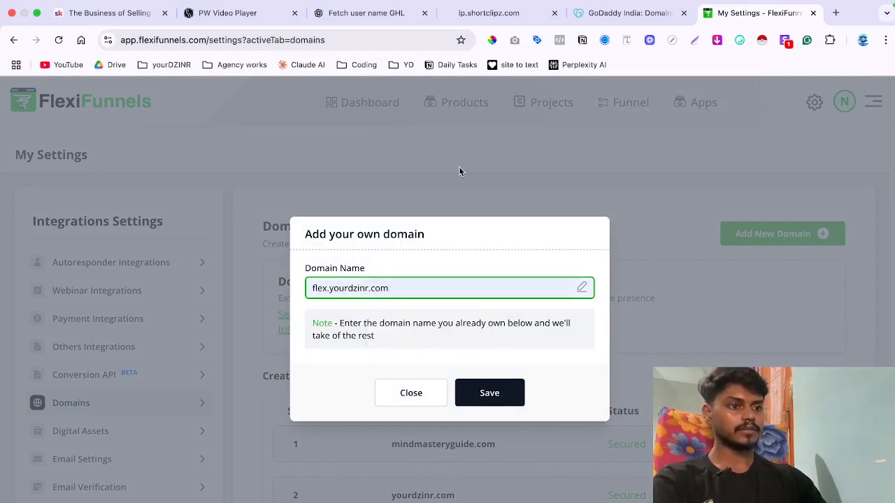
click(493, 395)
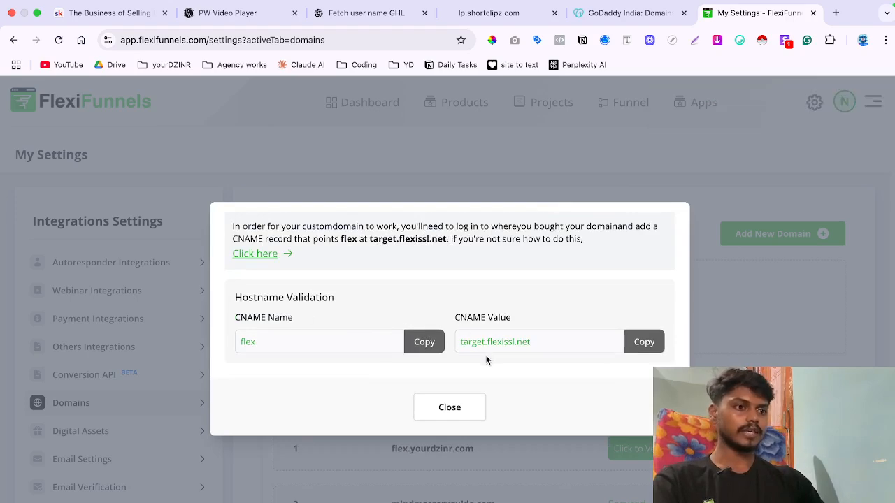
Switch to GoDaddy and open the DNS records of the yourdzinr.com domain
click(624, 21)
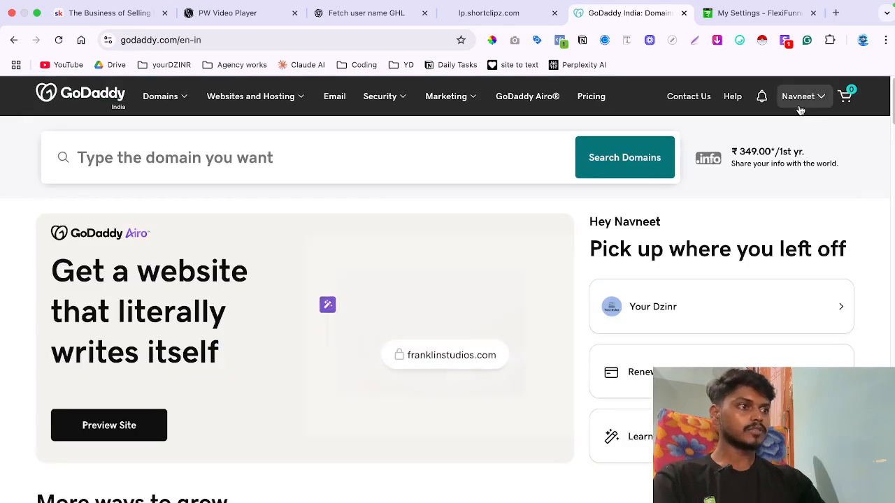
click(632, 313)
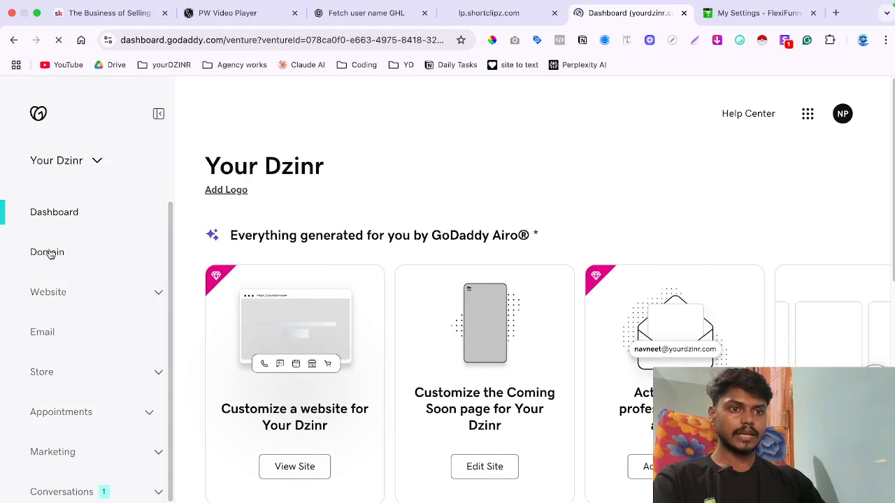
click(59, 257)
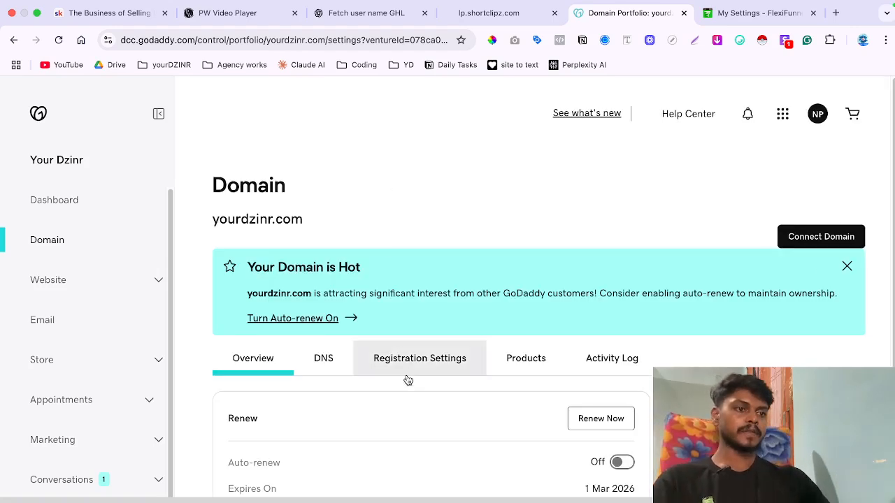
click(332, 358)
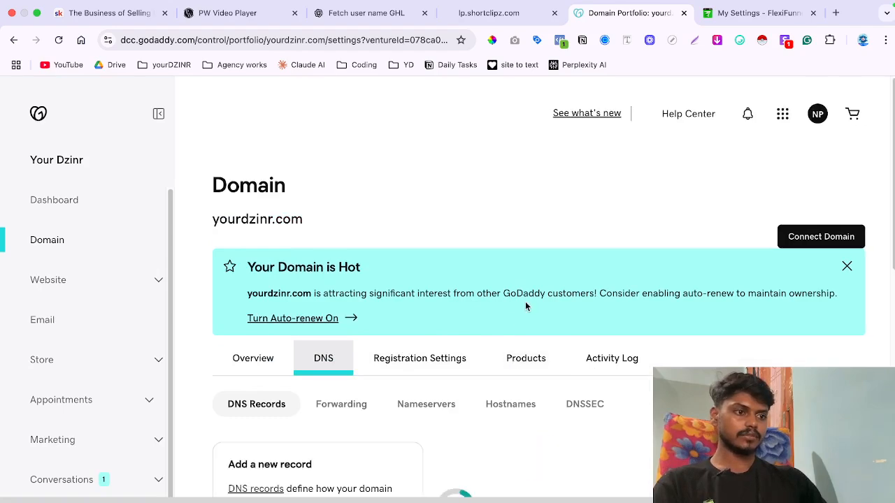
scroll(525, 306, down, 3)
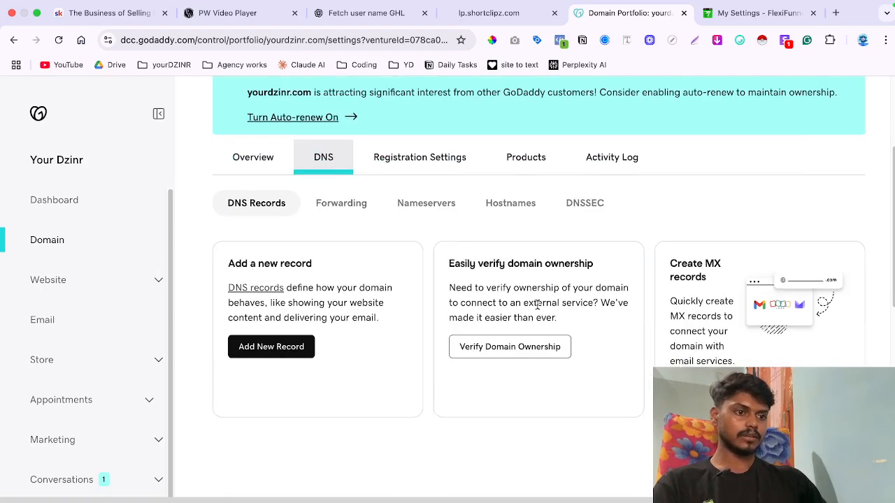
Start a new DNS record of type CNAME and name it flex
click(272, 348)
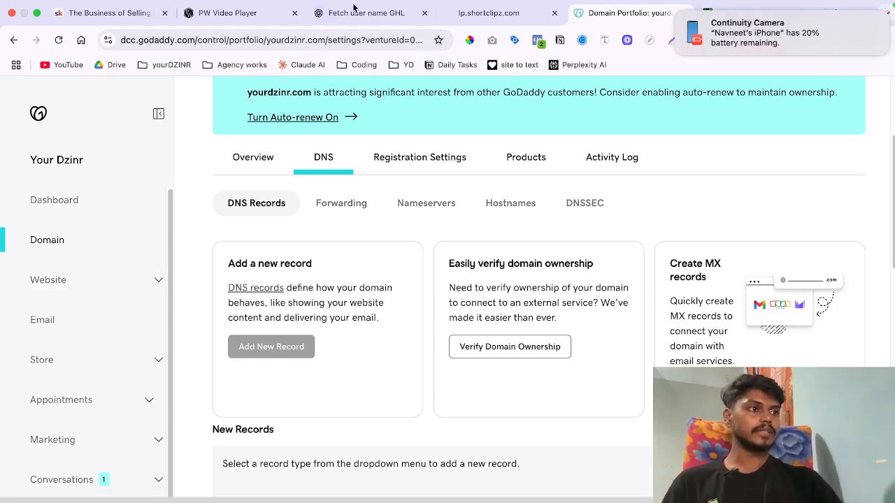
click(677, 14)
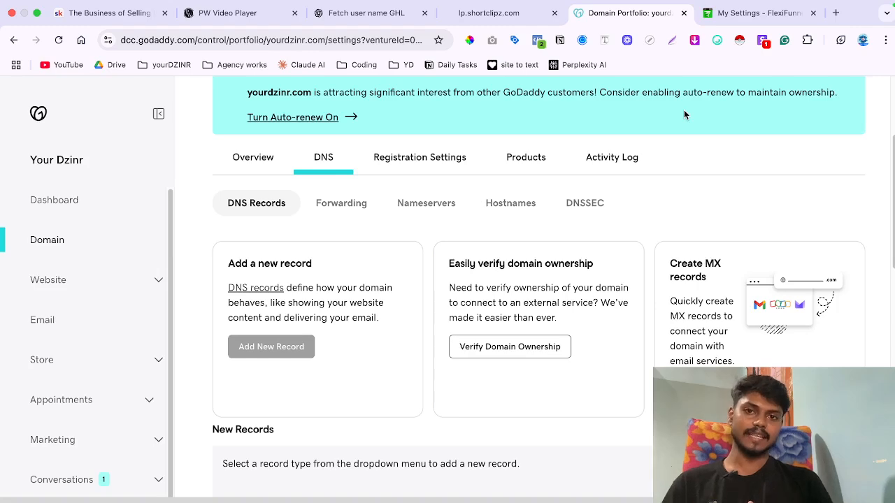
scroll(449, 390, down, 3)
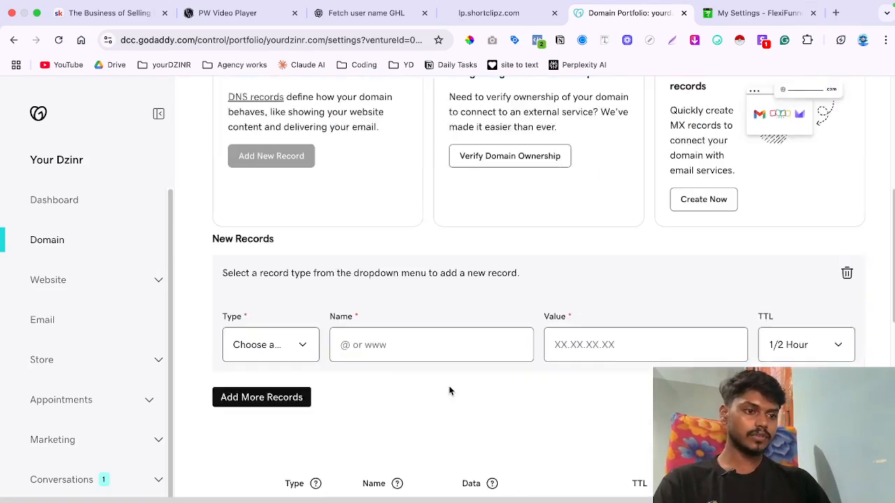
scroll(335, 311, up, 1)
click(303, 341)
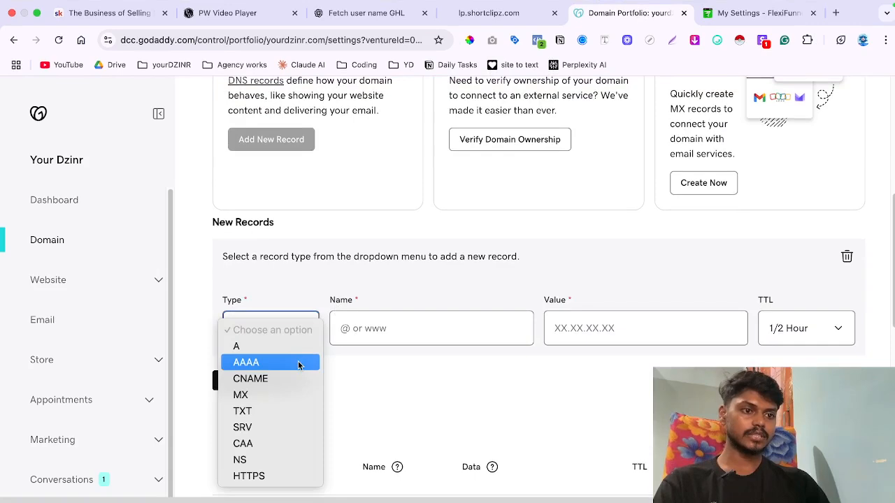
click(295, 376)
click(380, 331)
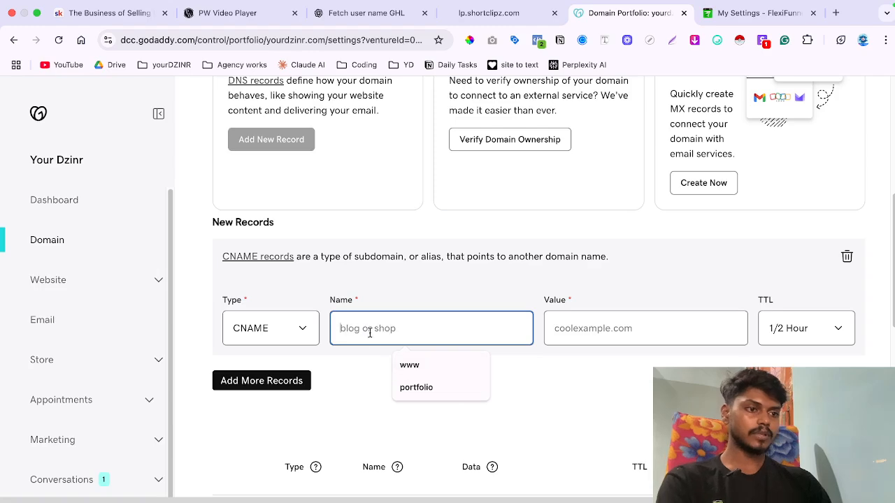
text(fie)
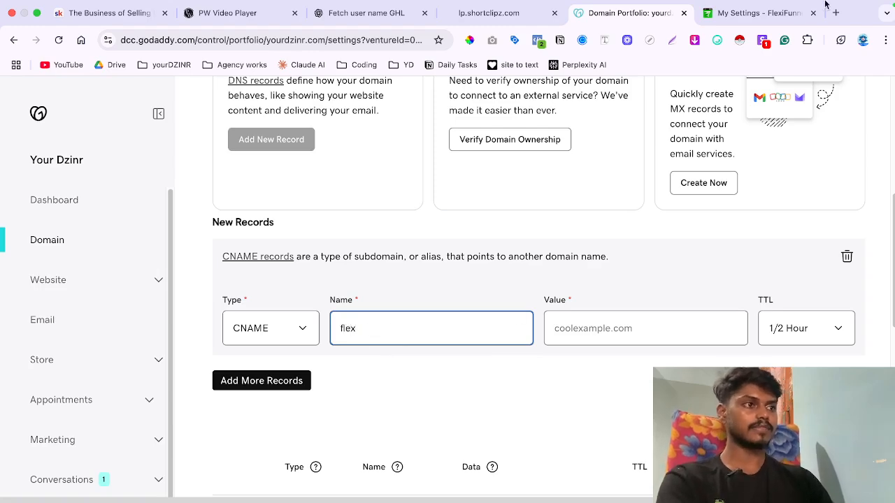
Copy the CNAME name from the FlexiFunnels hostname validation and return to the new record in GoDaddy
click(783, 13)
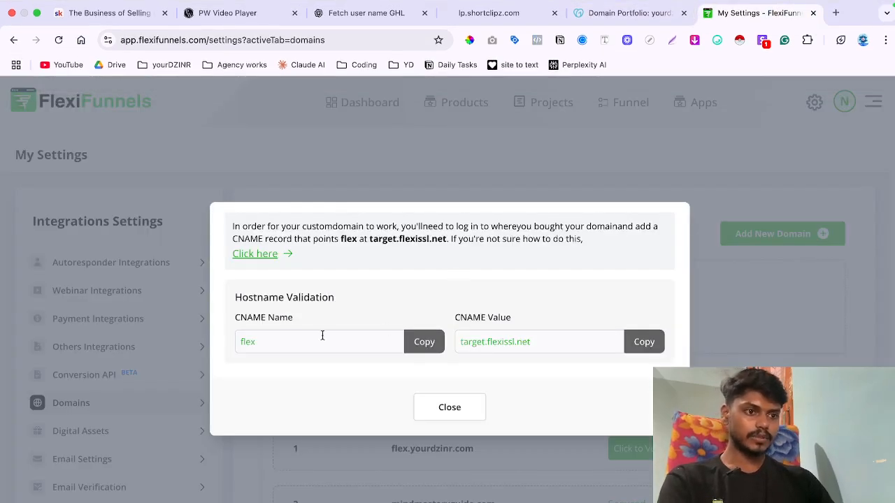
click(423, 342)
click(619, 12)
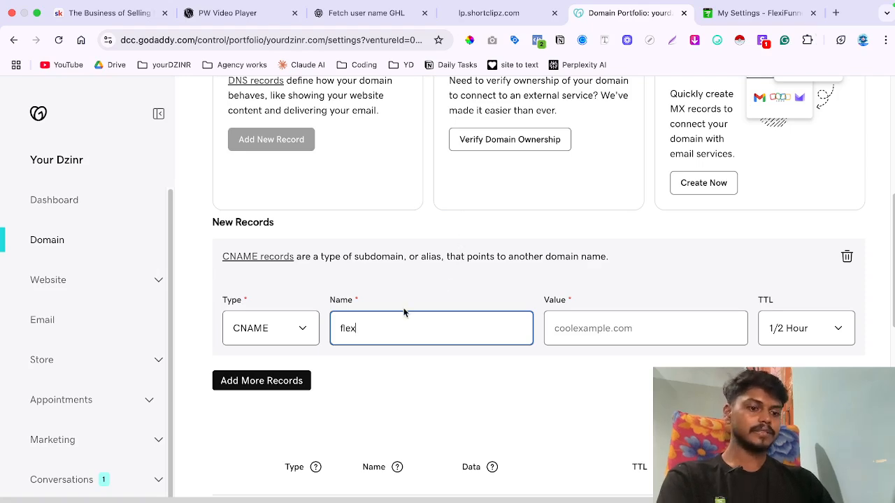
Copy the CNAME value target.flexissl.net from FlexiFunnels into the GoDaddy record's value and save the record
click(731, 14)
click(655, 353)
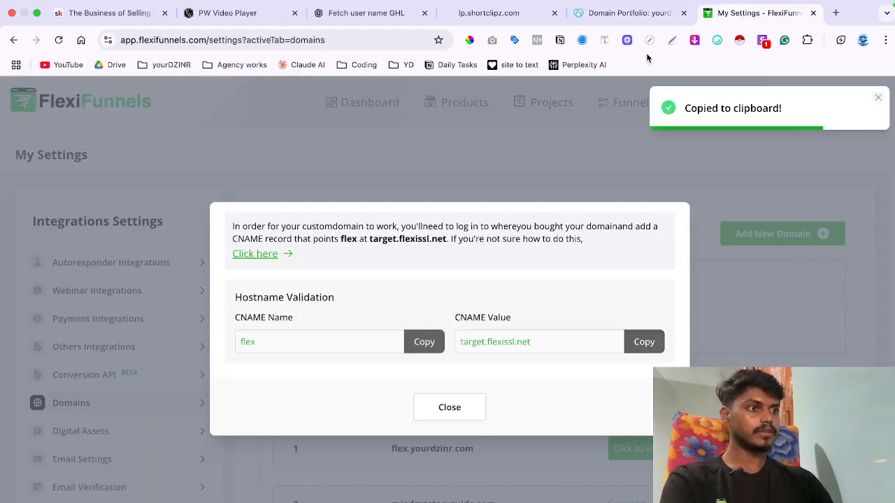
click(615, 21)
click(602, 326)
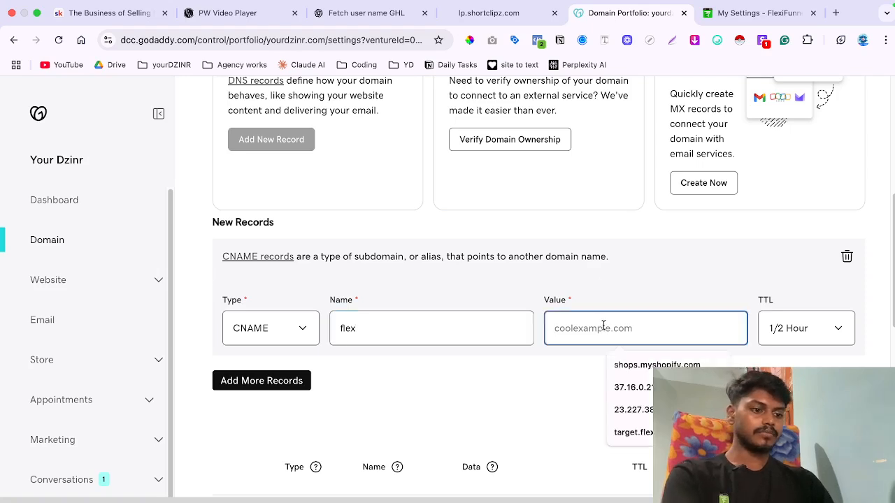
key(ctrl+v)
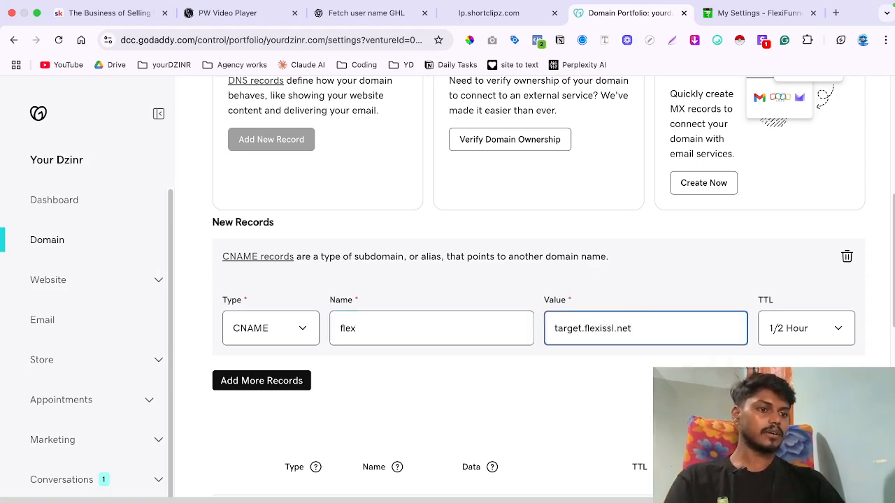
key(Return)
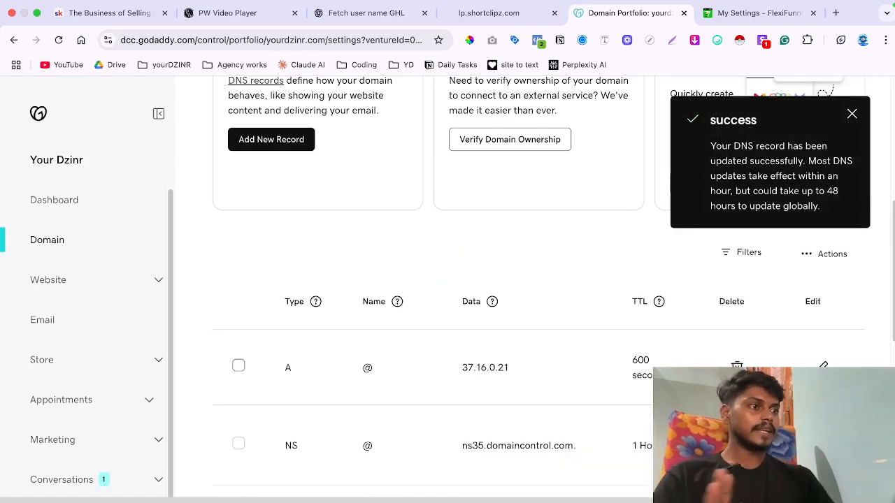
click(852, 114)
Return to FlexiFunnels, close the hostname validation details and verify the flex.yourdzinr.com domain
click(755, 14)
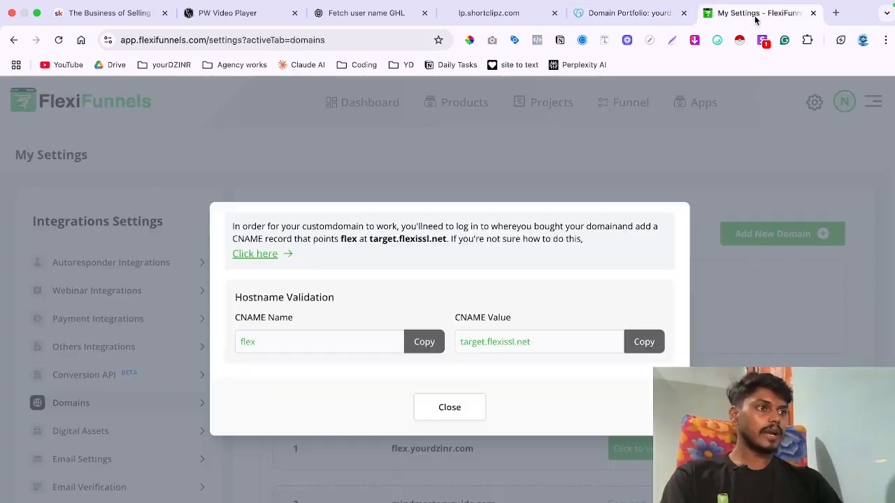
click(450, 408)
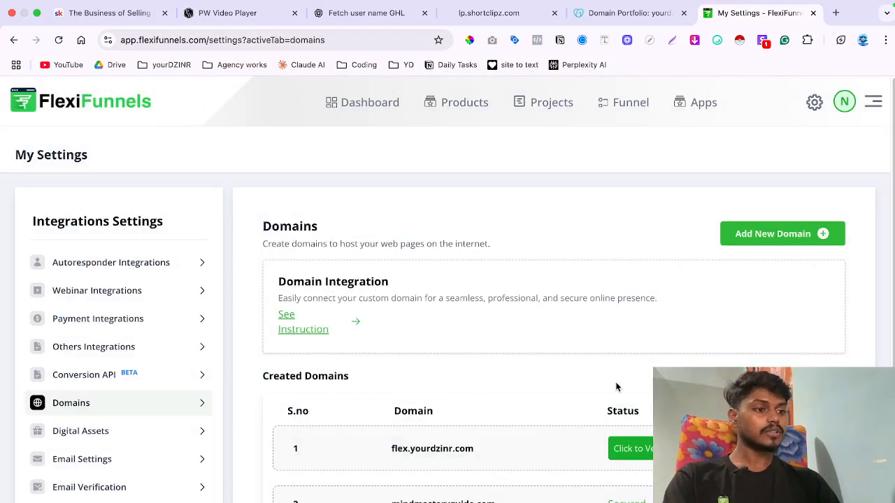
click(631, 449)
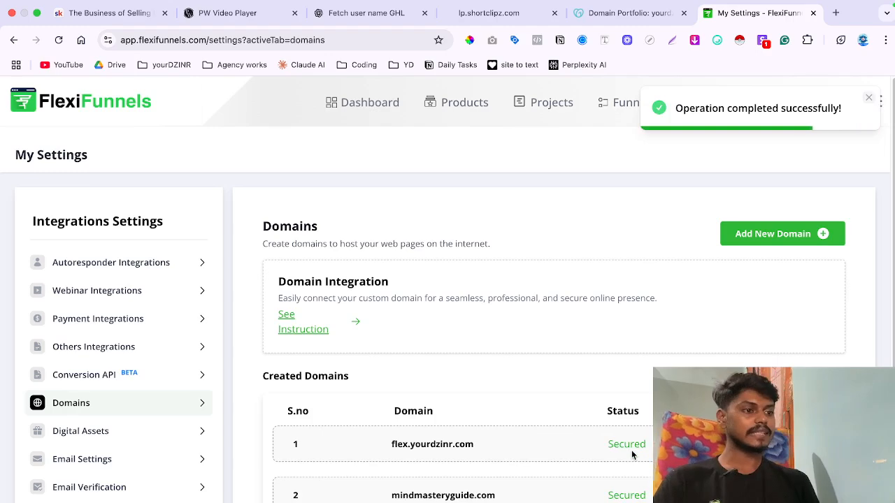
Open the Template 02 project from the second page of the projects list
click(549, 103)
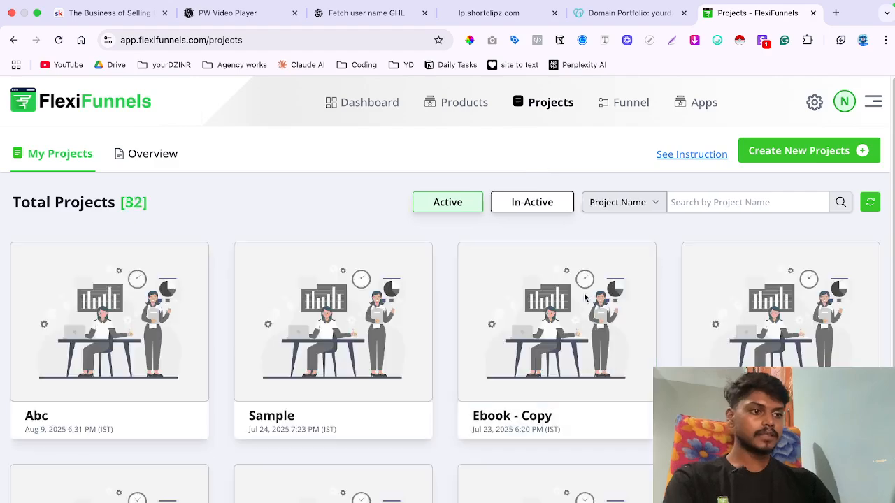
scroll(518, 175, down, 3)
click(445, 484)
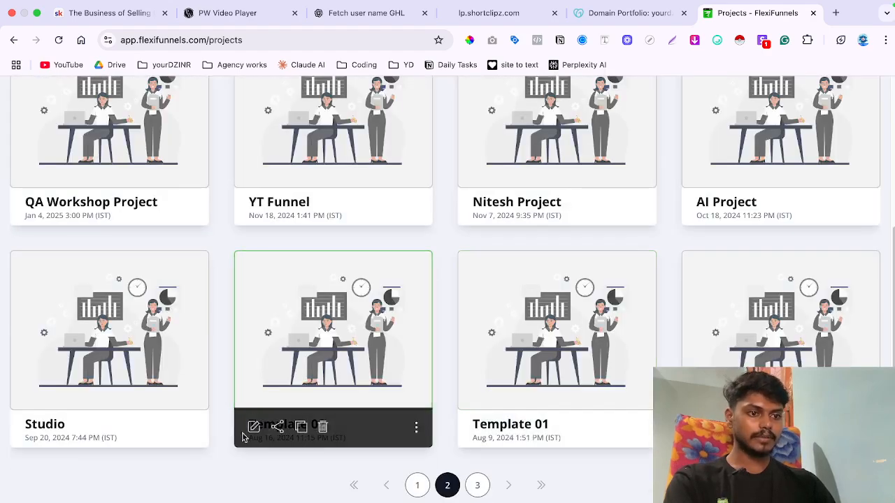
click(251, 426)
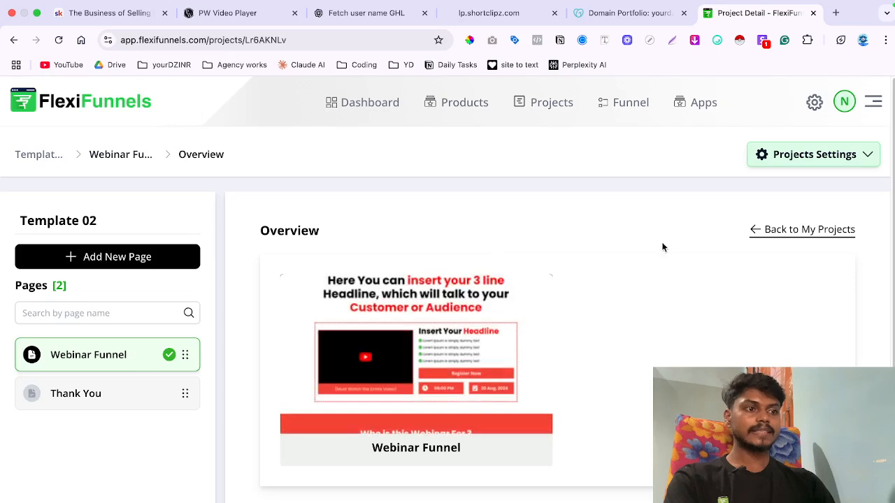
Set the project's domain to flex.yourdzinr.com in its general settings, save it and dismiss the notification
click(804, 158)
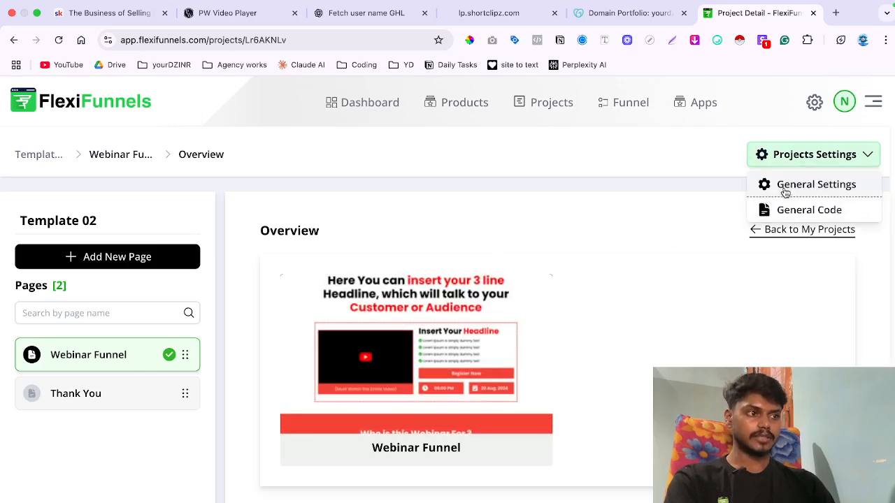
click(784, 188)
click(483, 293)
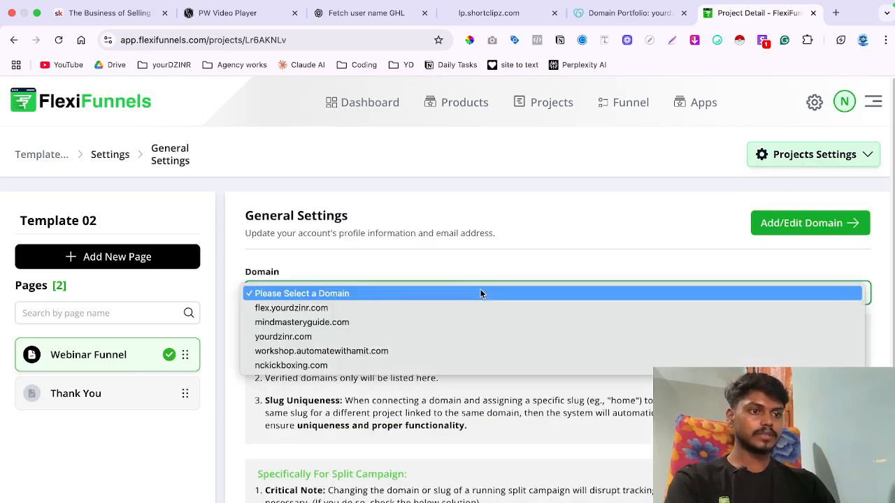
click(429, 309)
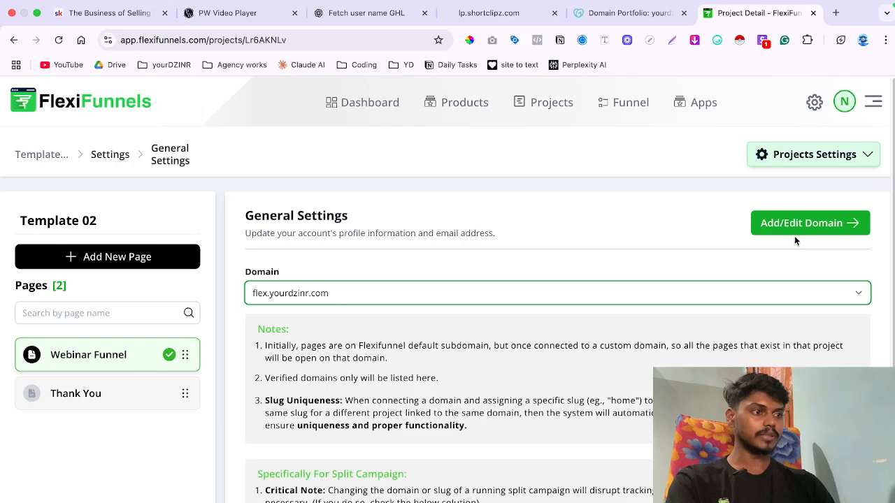
scroll(794, 238, down, 3)
click(264, 245)
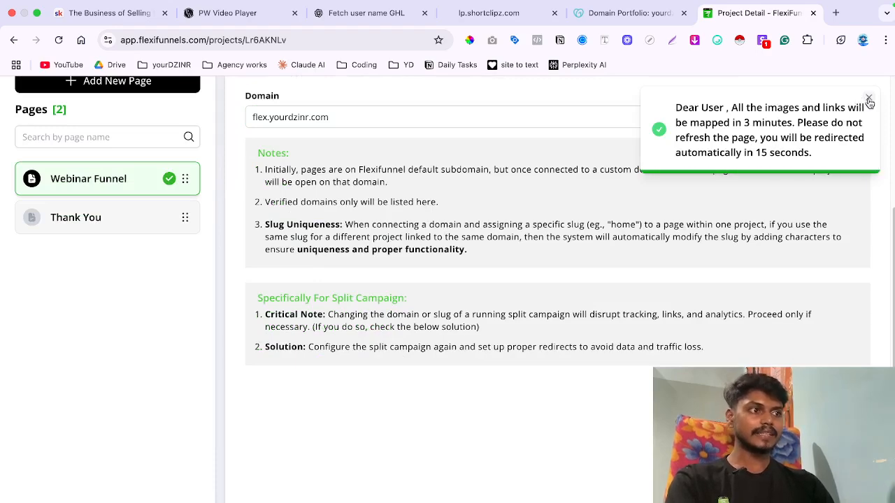
click(868, 100)
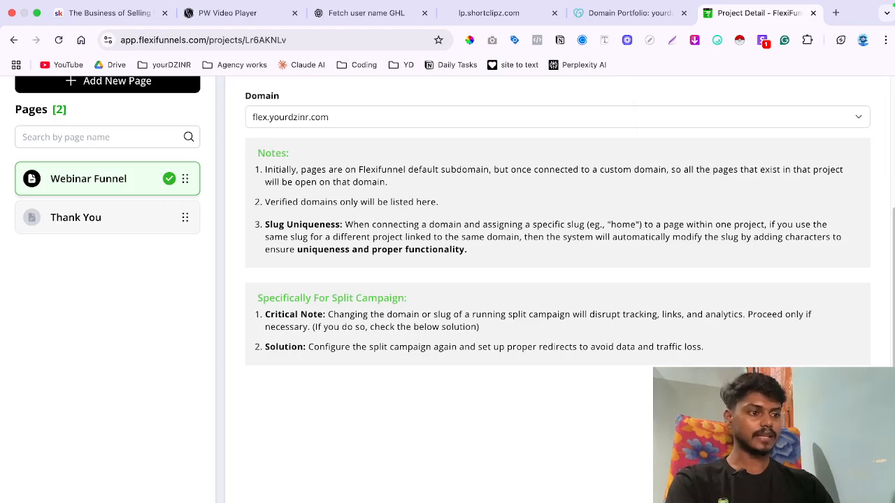
Open the published Webinar Funnel page from the Template 02 project overview
scroll(582, 367, up, 10)
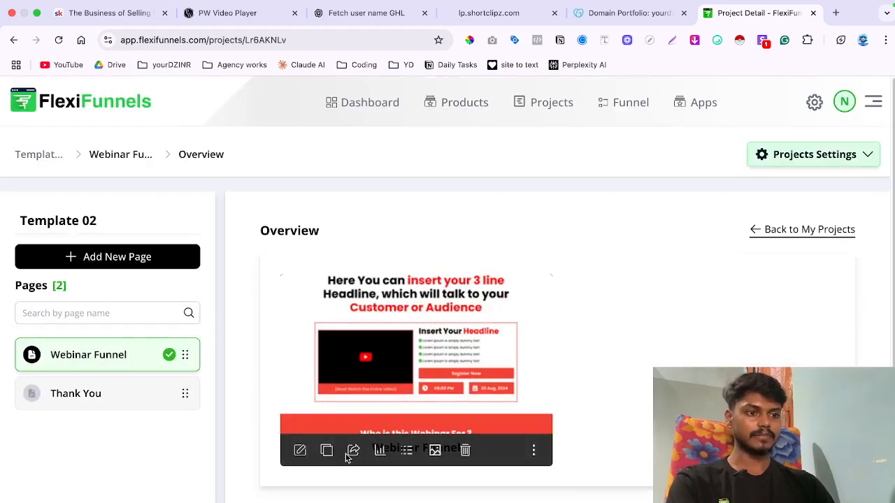
click(351, 451)
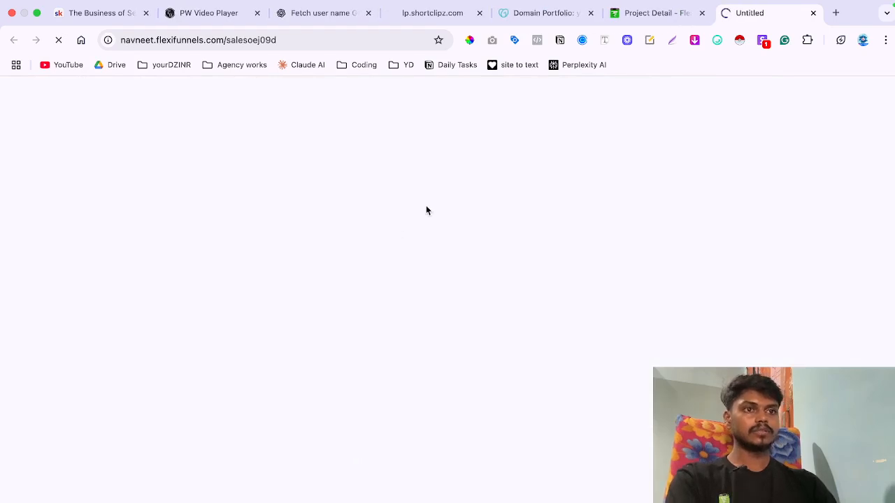
Close the page opened under the old domain, reload the Template 02 project and reopen the published Webinar Funnel page to check its address
click(812, 14)
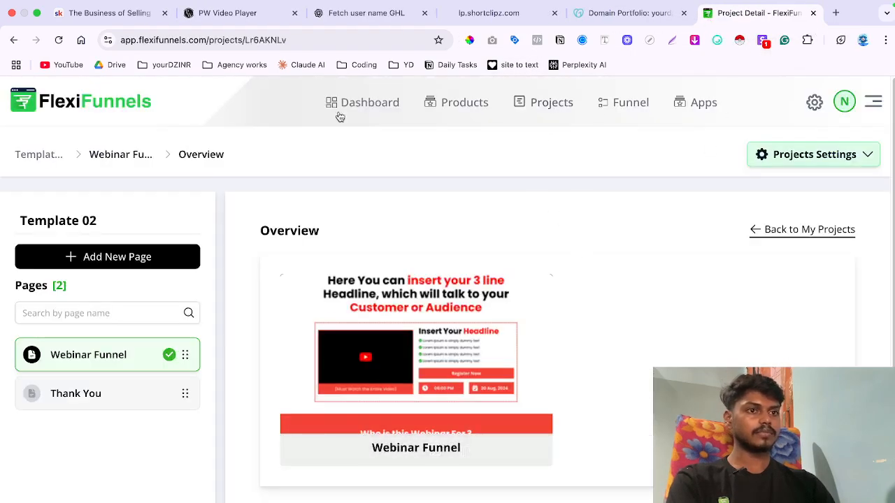
click(59, 40)
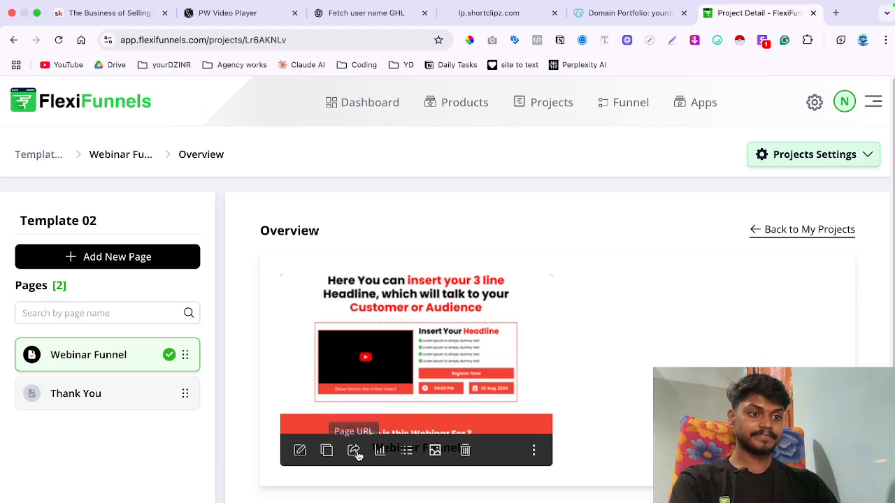
click(356, 453)
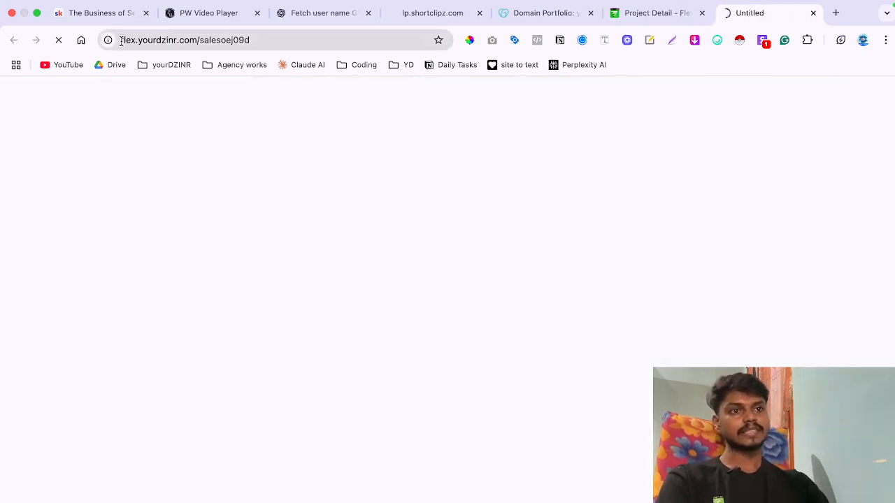
drag(121, 41, 201, 41)
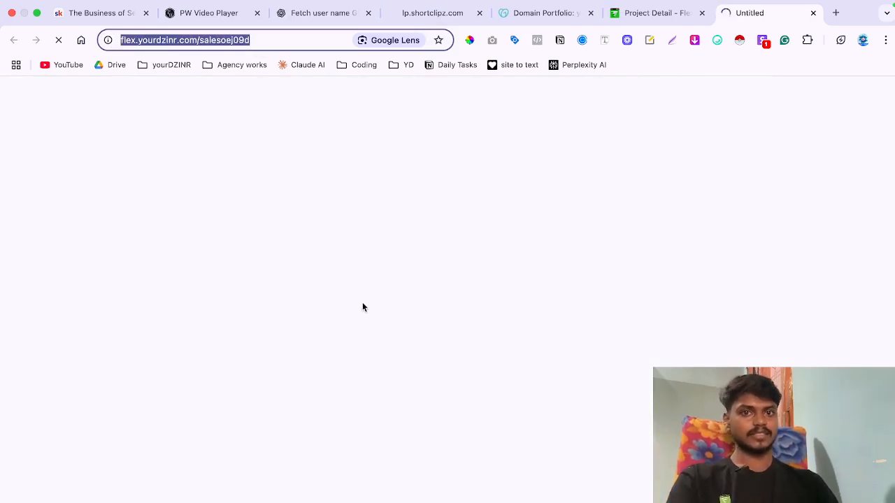
Return to the Template 02 project and update the Webinar Funnel page's path to flexpage in its page settings
click(630, 14)
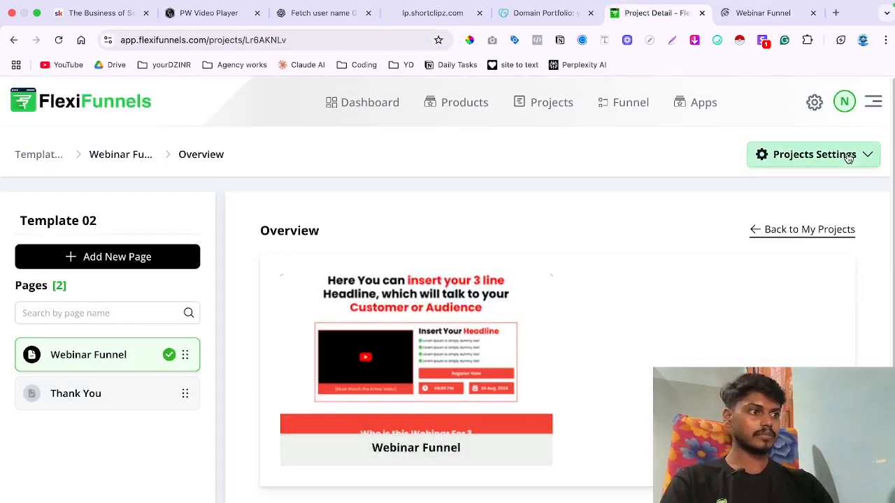
click(848, 156)
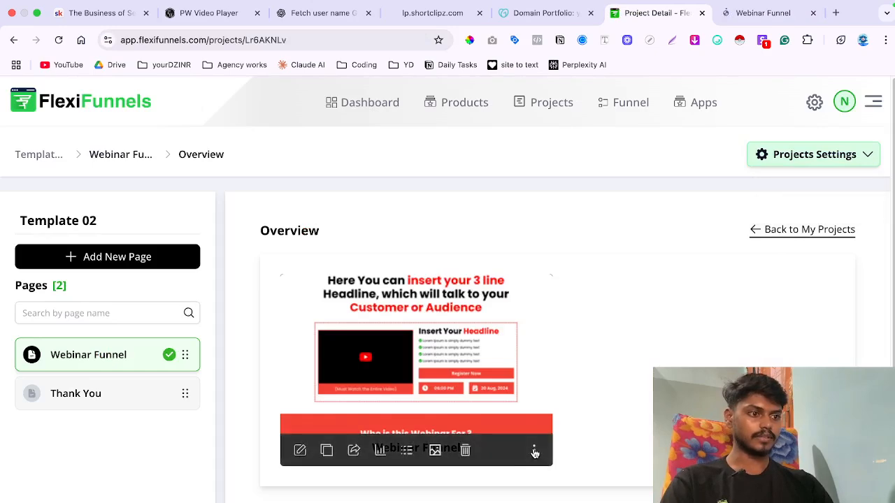
click(533, 450)
click(475, 431)
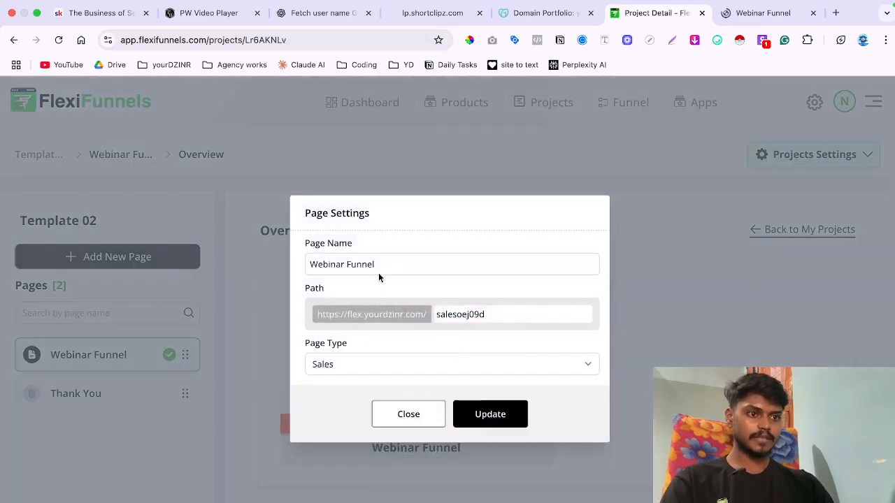
drag(437, 314, 513, 315)
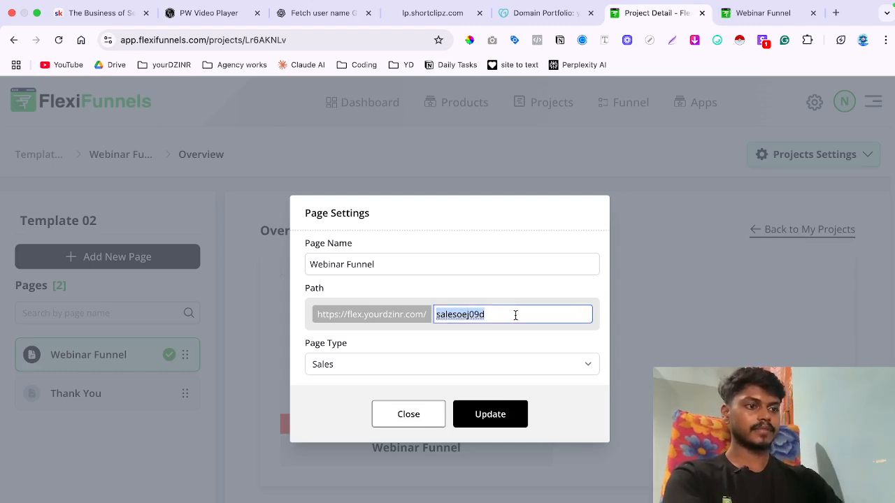
text(flexpage)
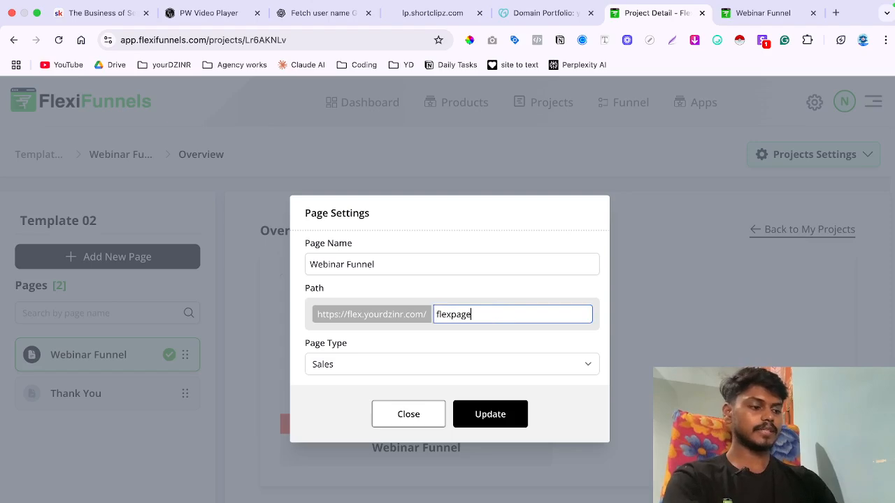
click(475, 418)
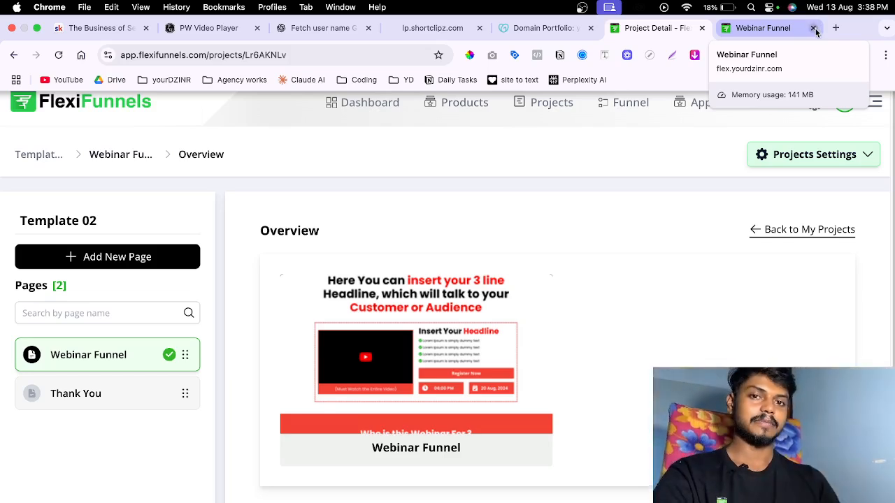
Switch to the already open published Webinar Funnel page and reload it to check its address
click(769, 30)
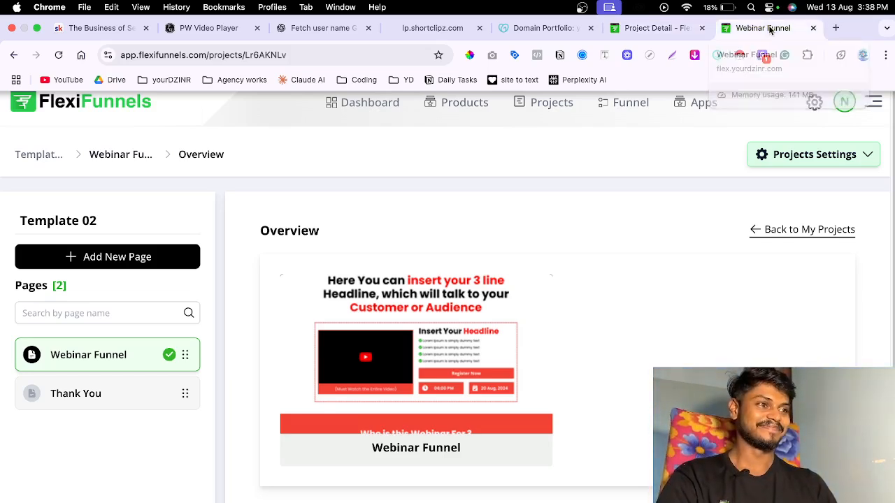
click(60, 56)
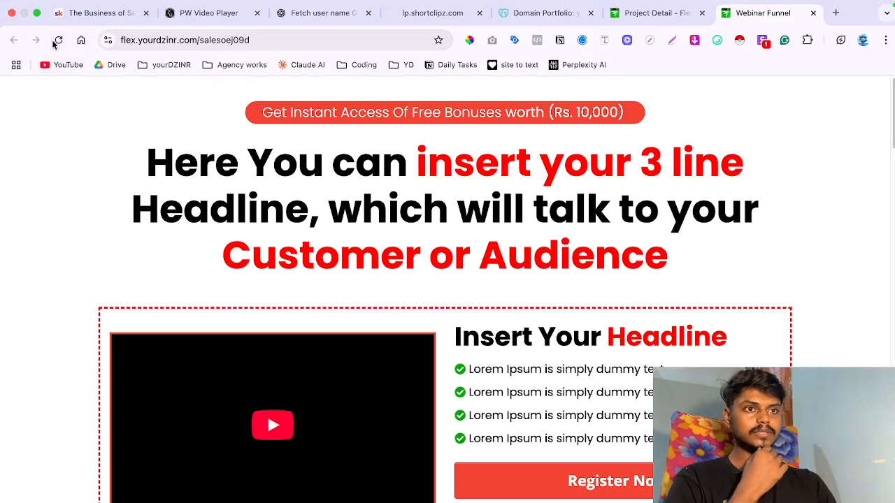
click(59, 42)
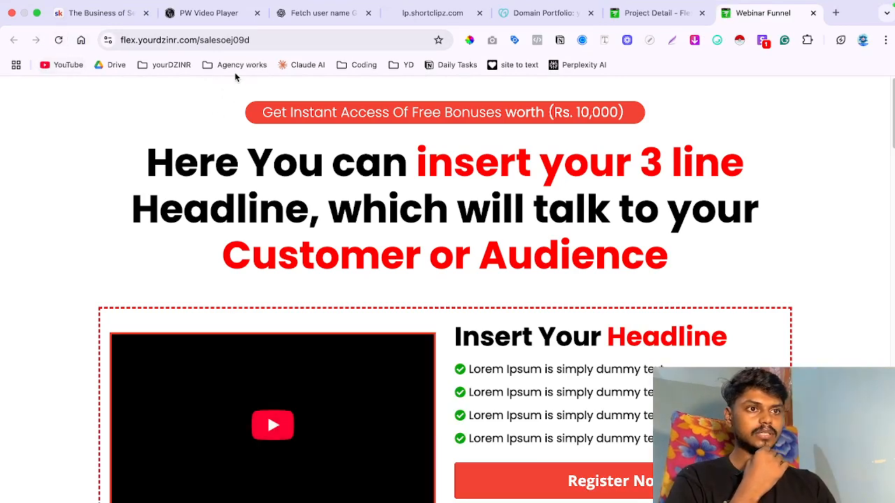
Close the old published page, reopen Webinar Funnel from the project overview and examine its full address
click(813, 12)
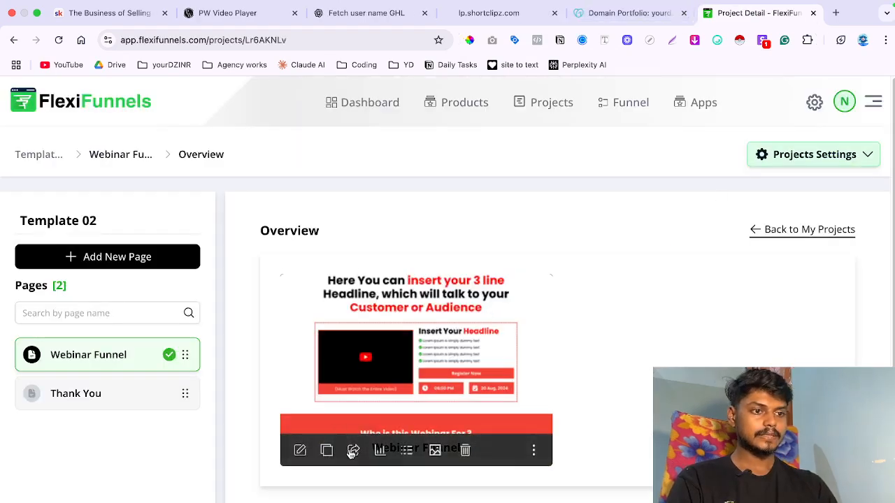
click(351, 450)
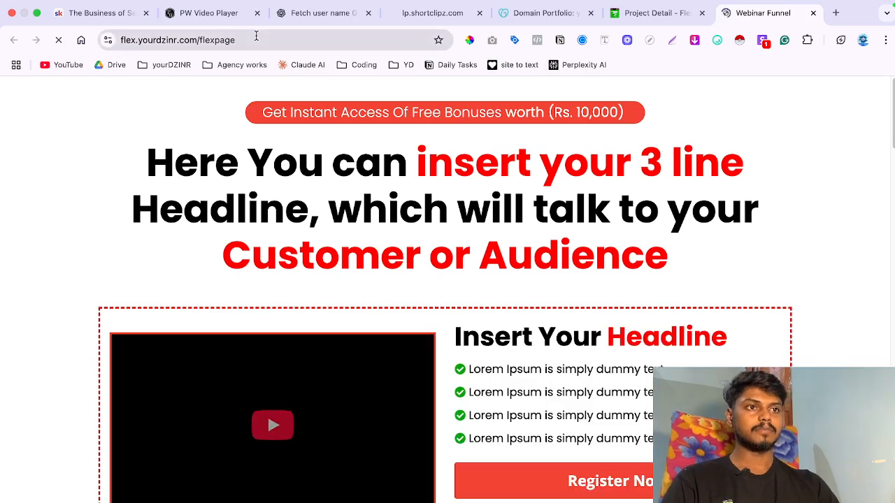
click(124, 40)
click(248, 40)
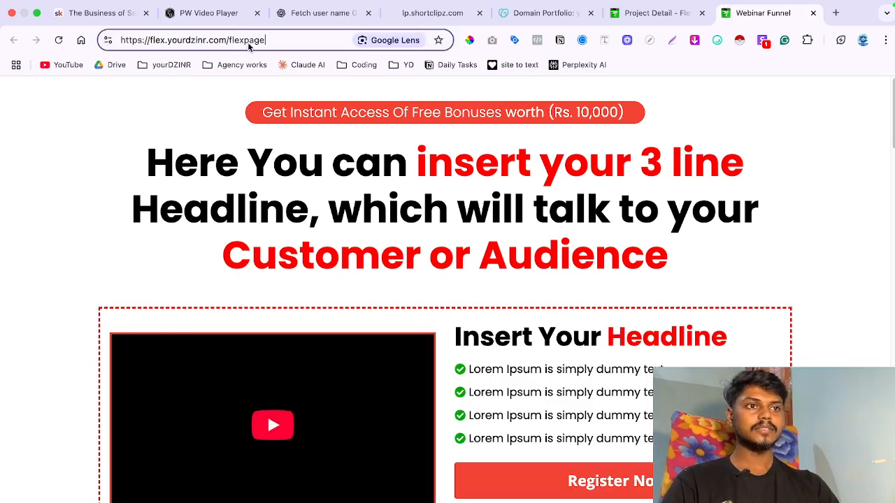
drag(282, 45, 88, 47)
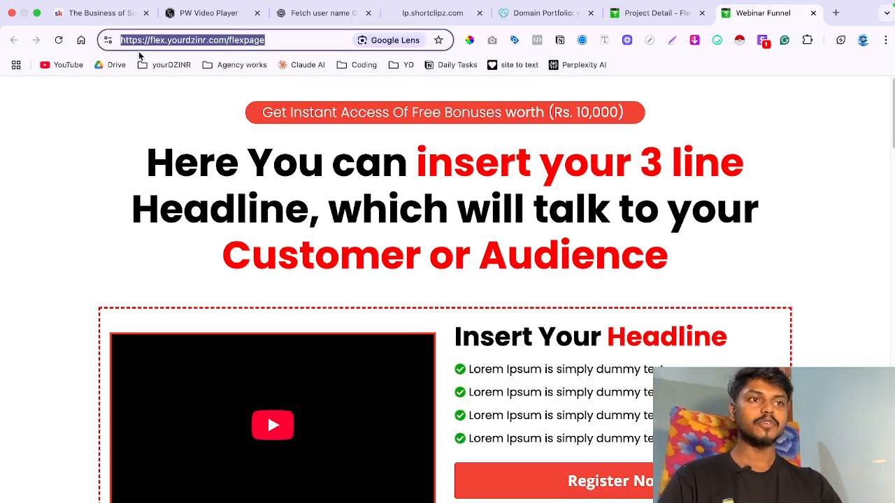
click(247, 110)
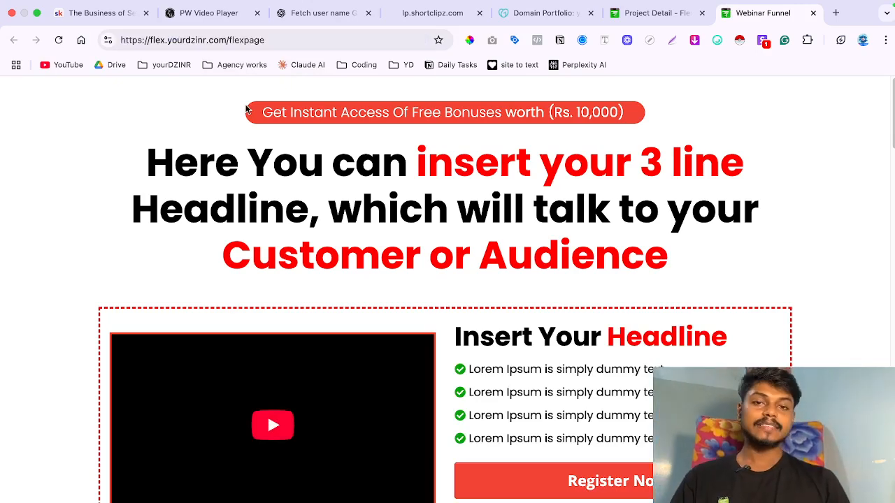